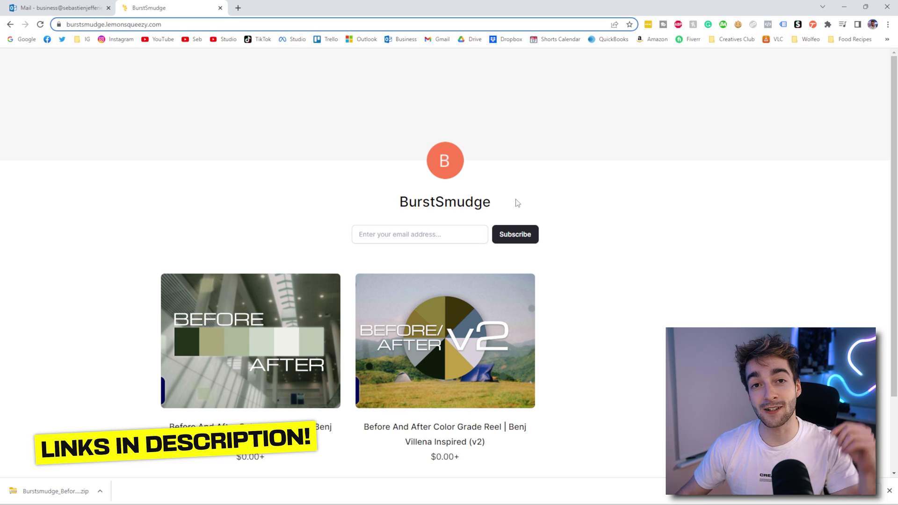
Step: Scroll down the BurstSmudge Lemon Squeezy store page to the free Before/After template
scroll(516, 202, "down", 1)
scroll(641, 257, "down", 1)
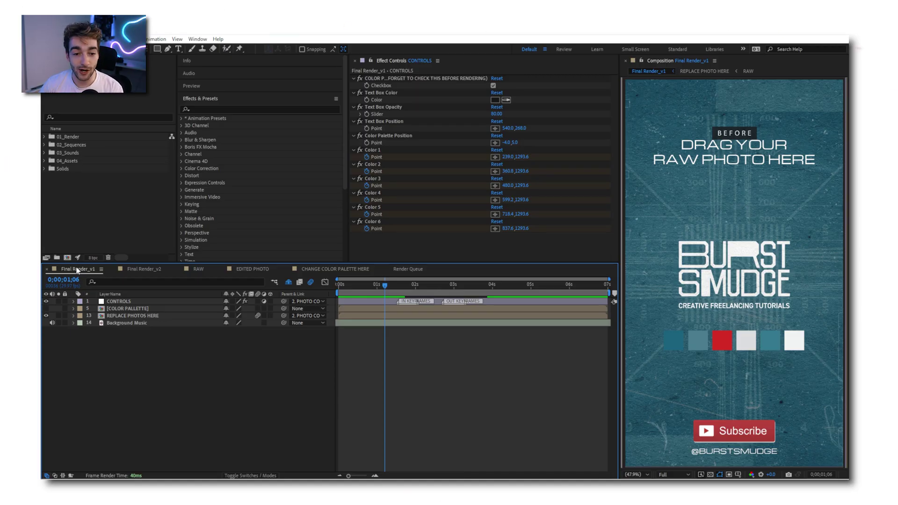
Step: Preview Final Render_v2, then add BEFORE.JPG to the RAW comp scaled to 35%
left_click(133, 272)
left_click_drag(365, 286, 527, 288)
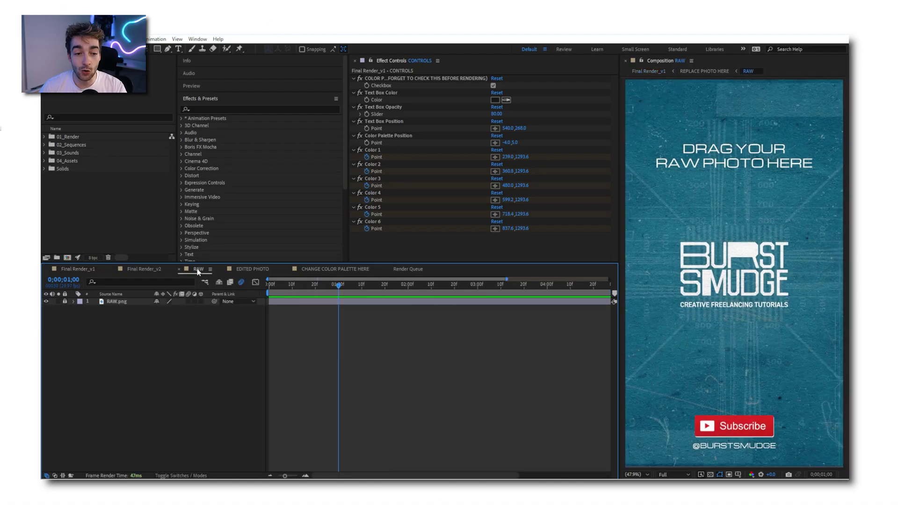
left_click_drag(252, 501, 290, 327)
key("s")
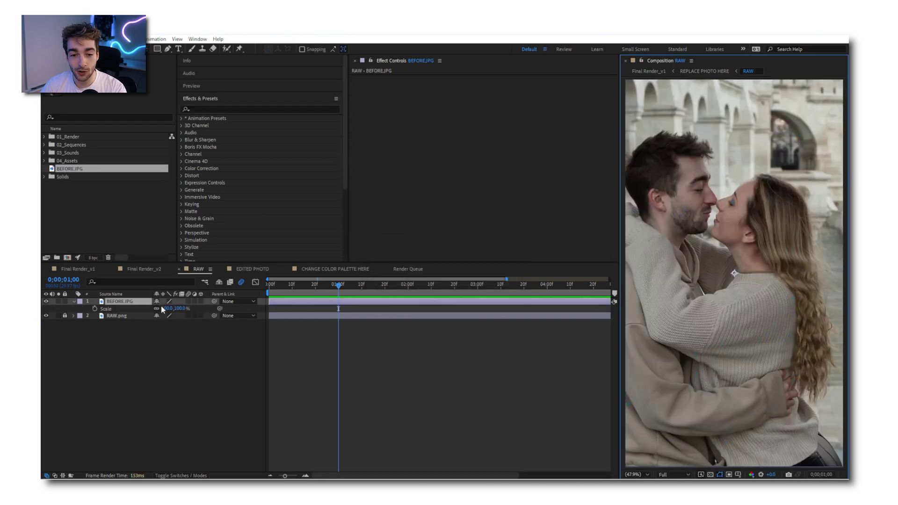
left_click_drag(161, 307, 131, 307)
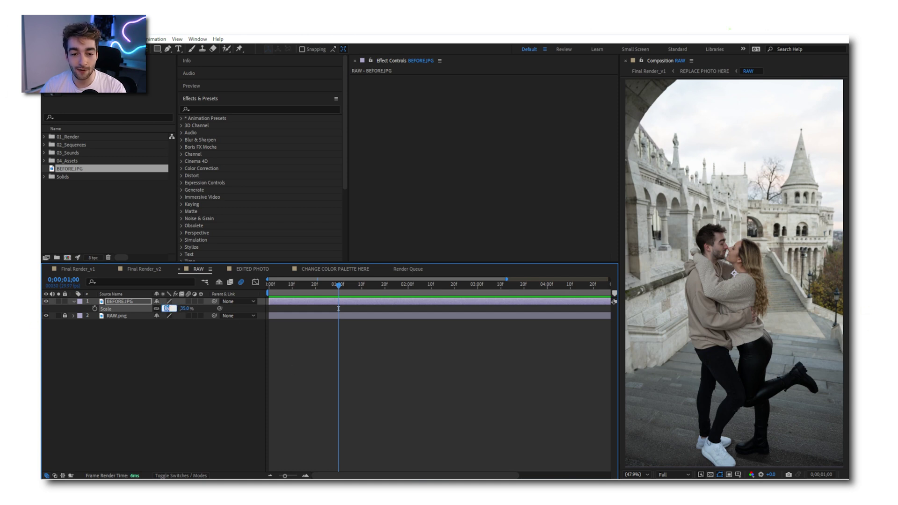
Step: Add AFTER.JPG to the EDITED PHOTO comp and set its scale to 35%
left_click(201, 363)
left_click(252, 269)
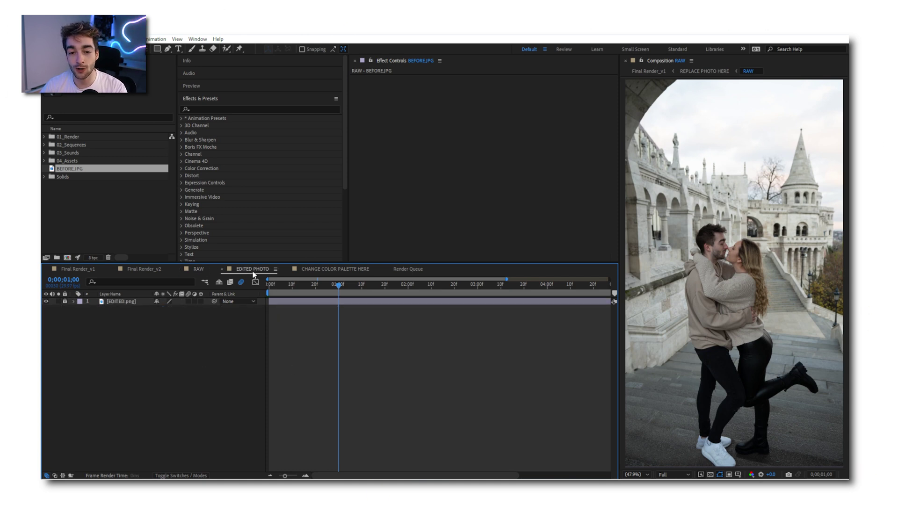
left_click_drag(241, 299, 304, 337)
key("s")
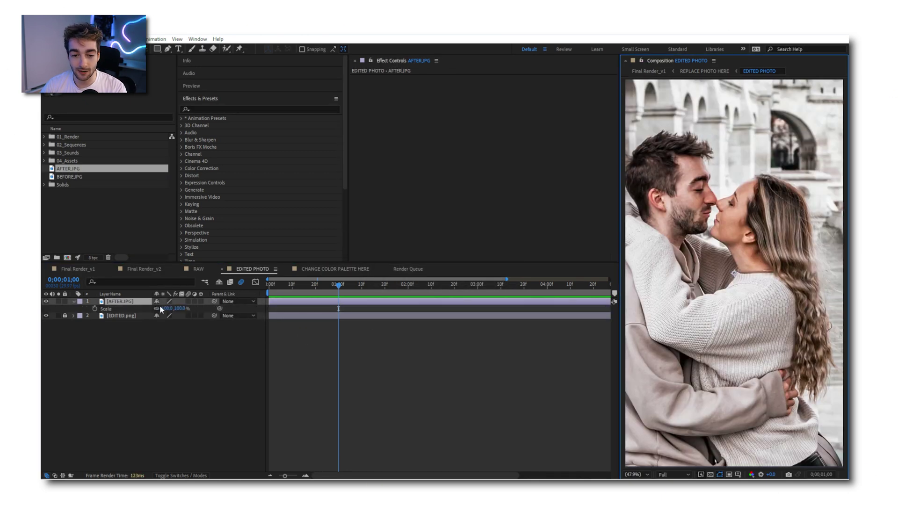
left_click(130, 302)
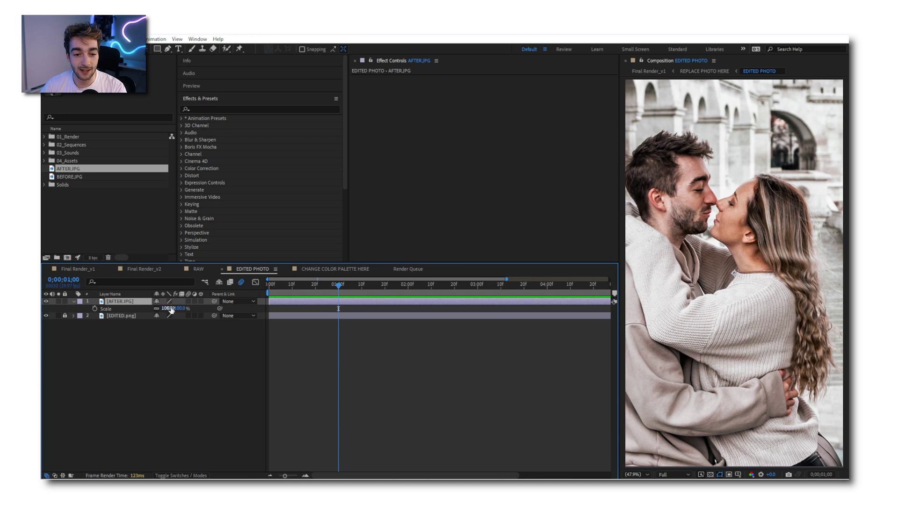
type("35")
key("Return")
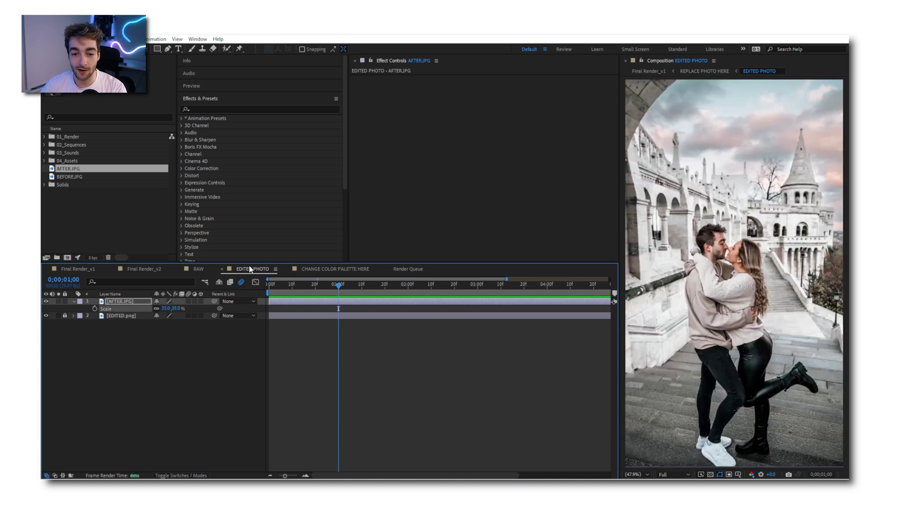
Step: Flip between the RAW and EDITED PHOTO comps to compare the two photos
key("shift+comma")
key("shift+period")
key("shift+comma")
key("shift+period")
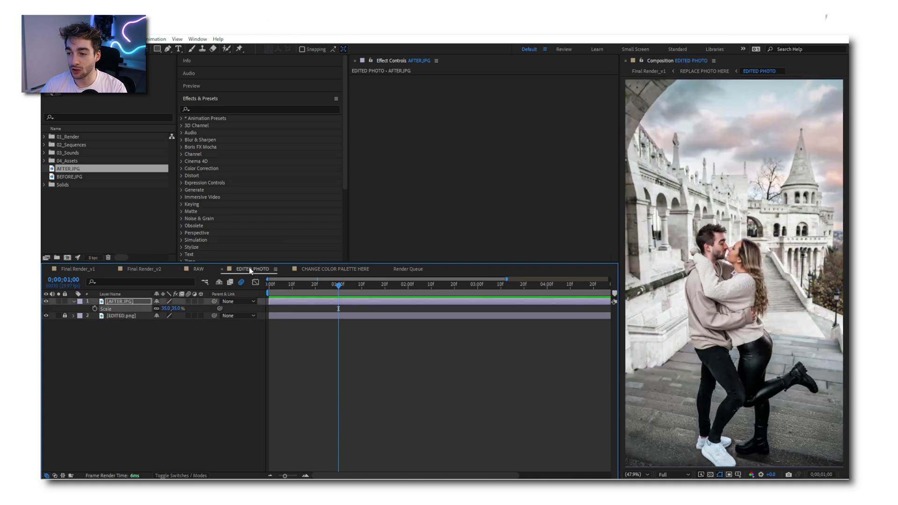
key("shift+comma")
key("shift+period")
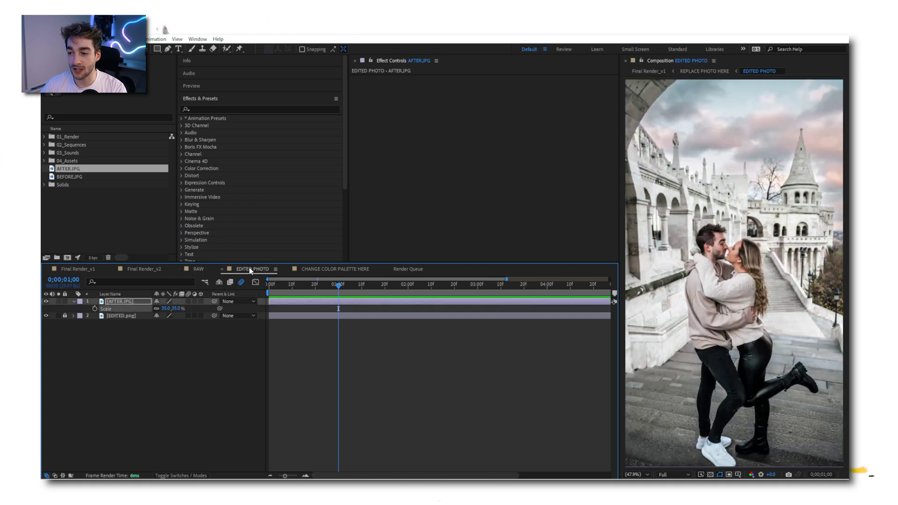
Step: Raise the edited photo's scale to 40% and recheck its framing against RAW
left_click(168, 308)
type("40")
key("Return")
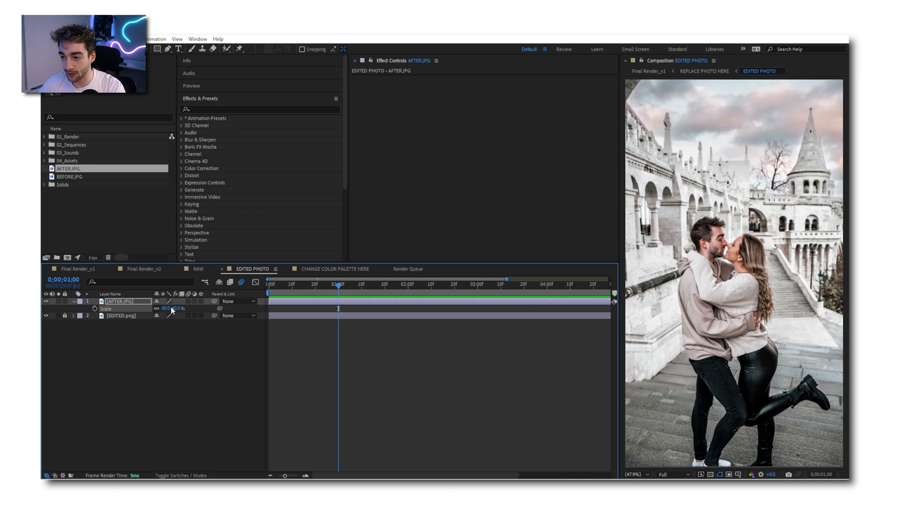
key("shift+comma")
key("shift+period")
key("shift+comma")
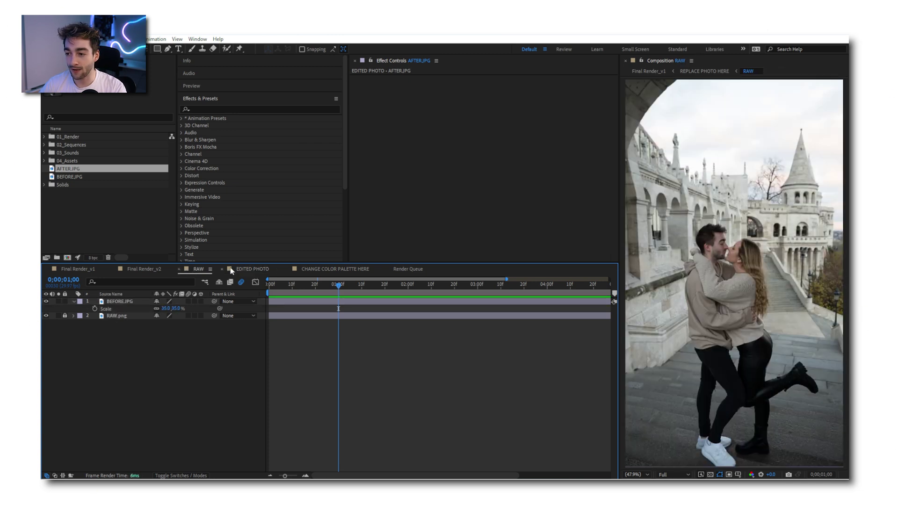
key("shift+period")
key("shift+comma")
key("shift+period")
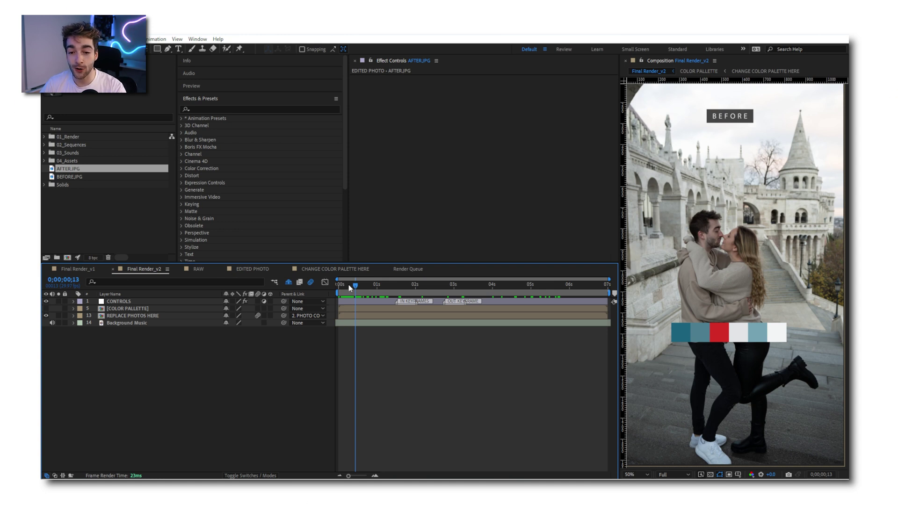
Step: Preview the swatches in Final Render_v2 and CHANGE COLOR PALETTE HERE, then maximise the browser
mouse_move(356, 288)
left_mouse_down()
mouse_move(561, 286)
mouse_move(369, 285)
left_mouse_up()
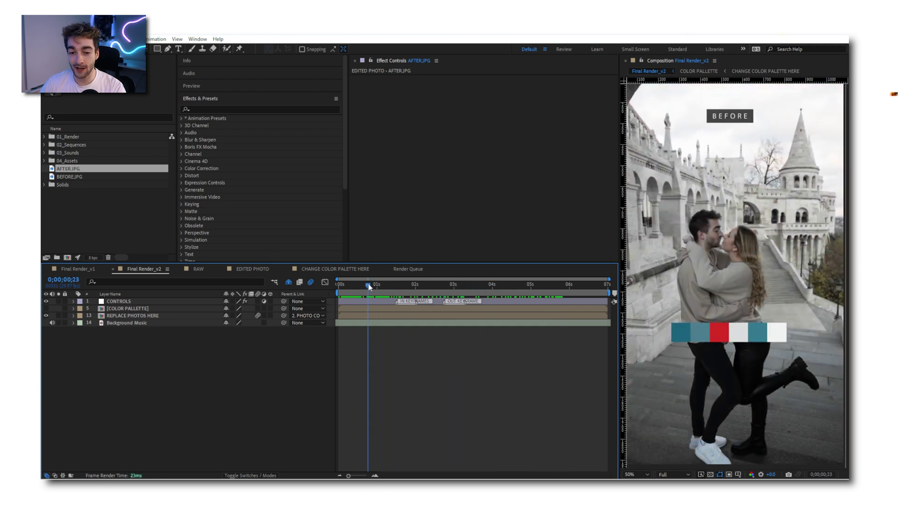
left_click(320, 269)
left_click_drag(382, 286, 438, 283)
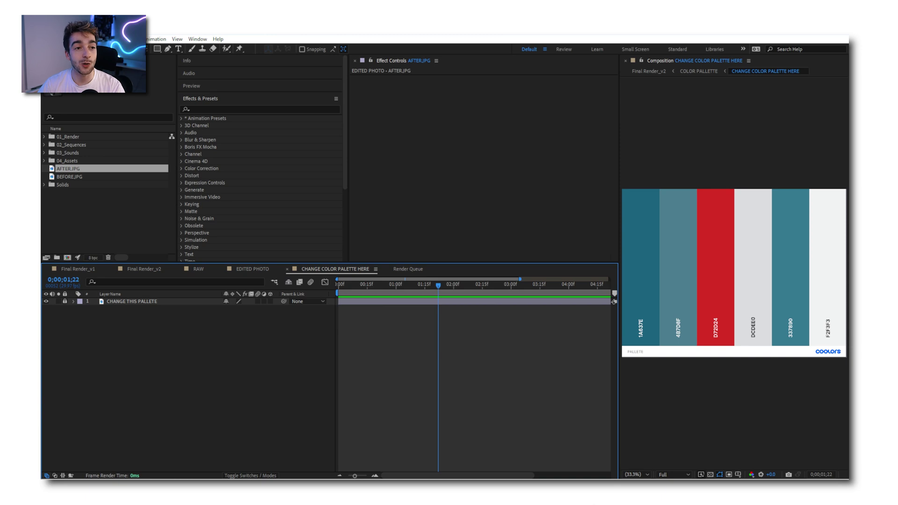
key("alt+Tab")
key("super+Up")
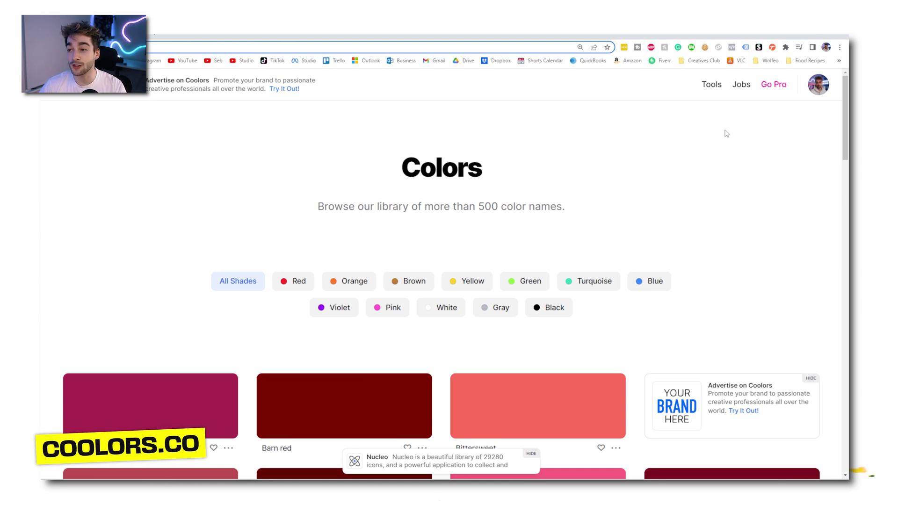
Step: Upload the edited couple photo into Coolors' Image Picker to extract a palette
mouse_move(713, 85)
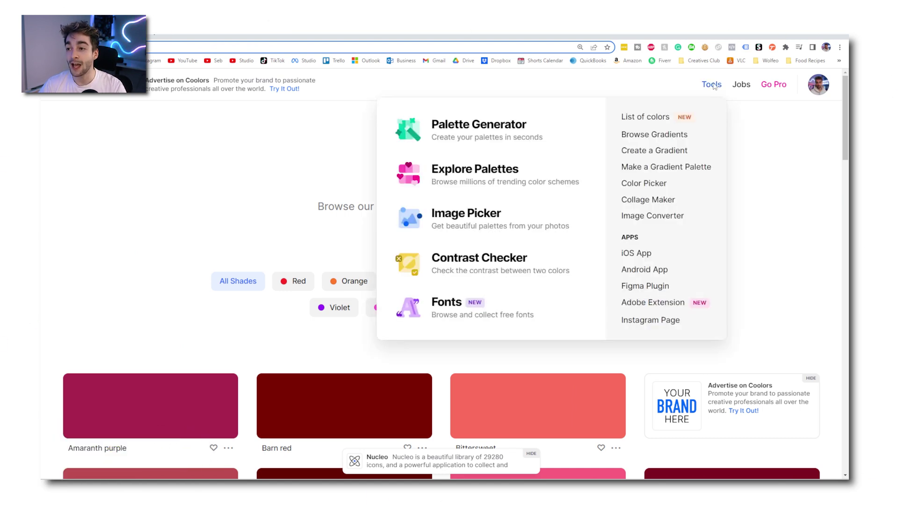
left_click(462, 222)
scroll(308, 193, "down", 3)
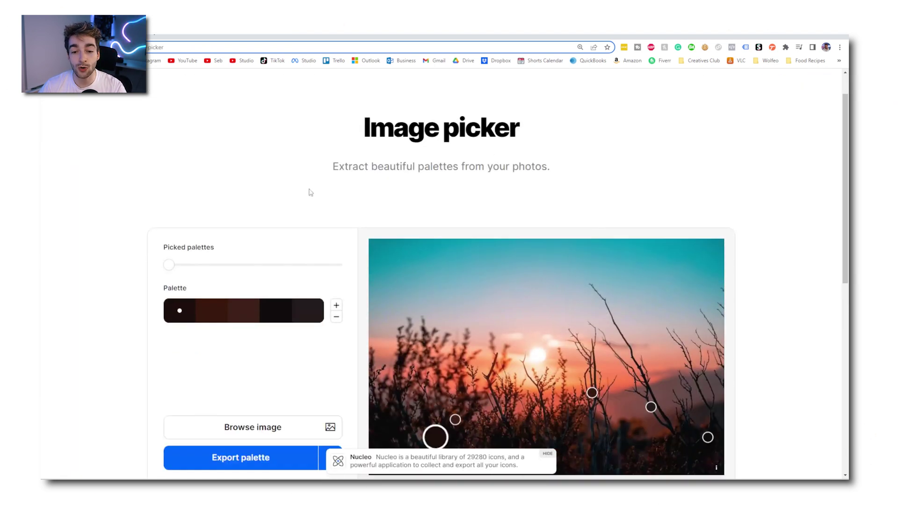
left_click(248, 342)
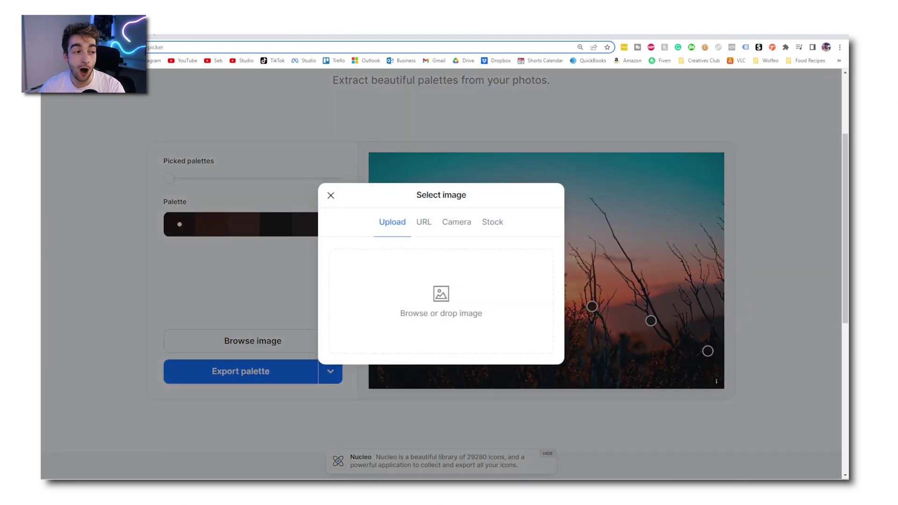
left_click_drag(327, 262, 436, 305)
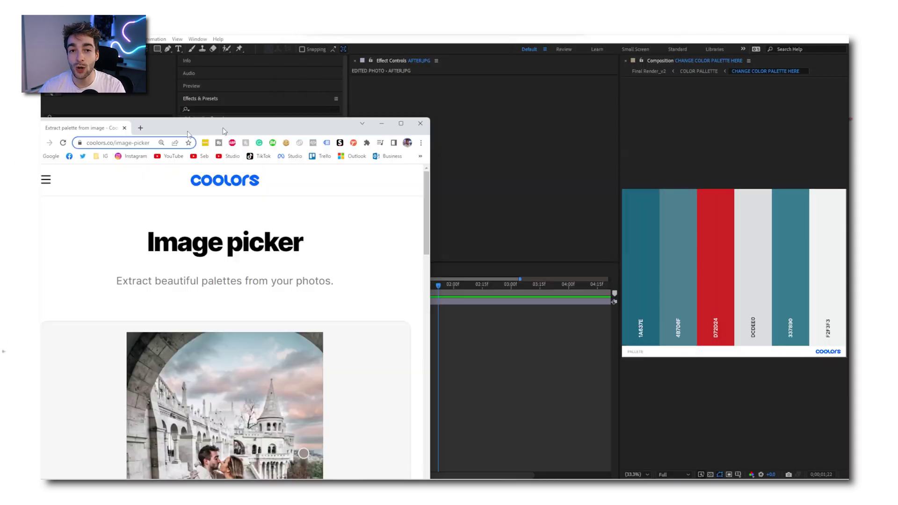
key("alt+Tab")
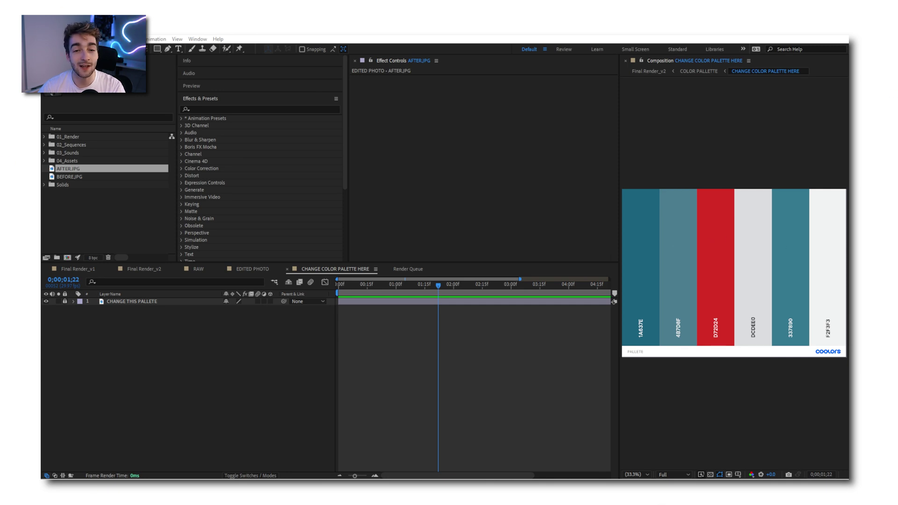
key("alt+Tab")
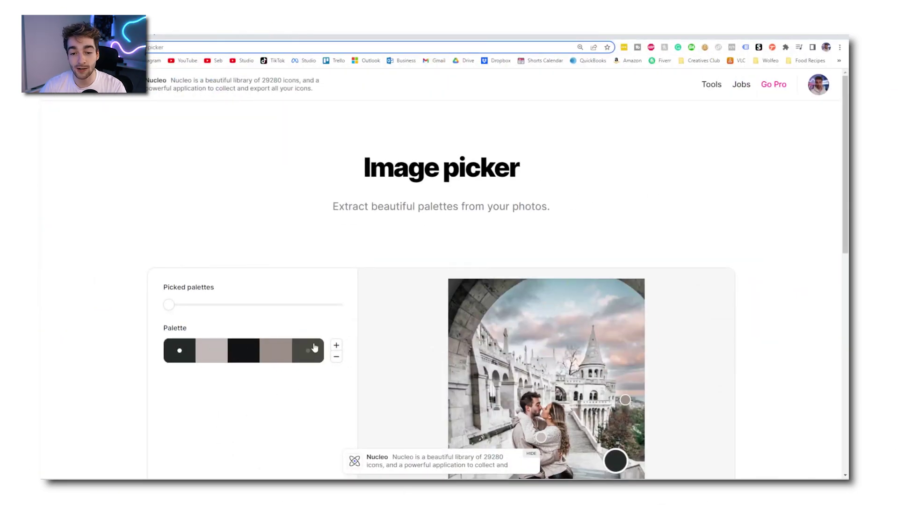
Step: Add a sixth colour to the Image Picker palette
left_click(337, 347)
scroll(303, 397, "down", 1)
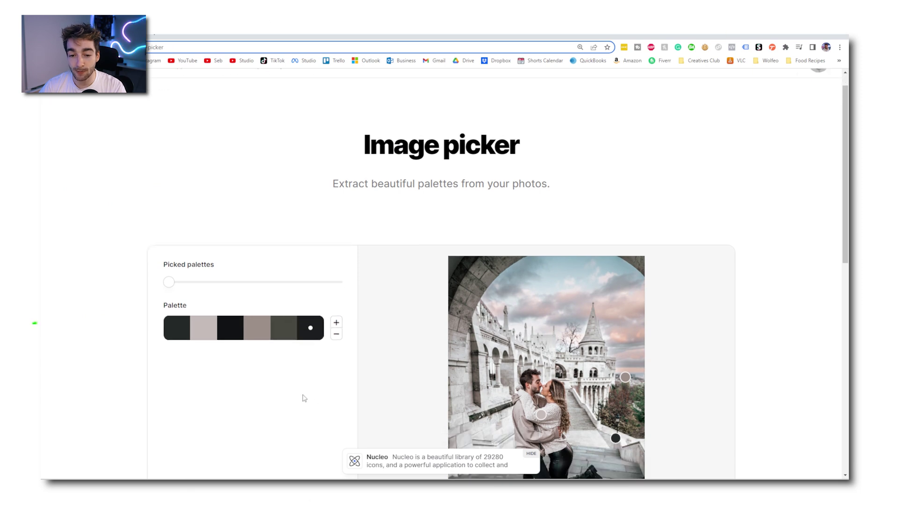
scroll(239, 383, "down", 2)
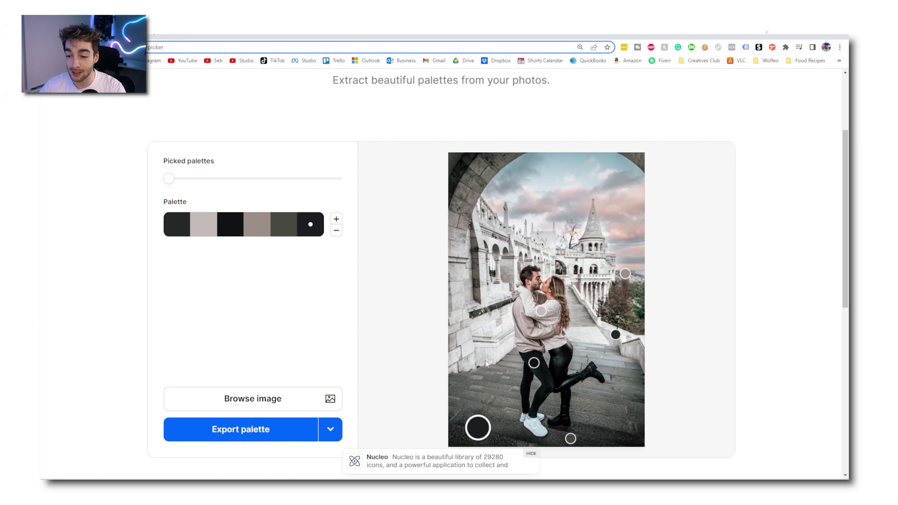
Step: Place the six sample points on the sky, tower, faces, trousers, steps and trees
mouse_move(623, 279)
left_mouse_down()
mouse_move(627, 260)
mouse_move(599, 196)
mouse_move(620, 214)
left_mouse_up()
left_click_drag(615, 334, 593, 229)
left_click_drag(541, 311, 546, 284)
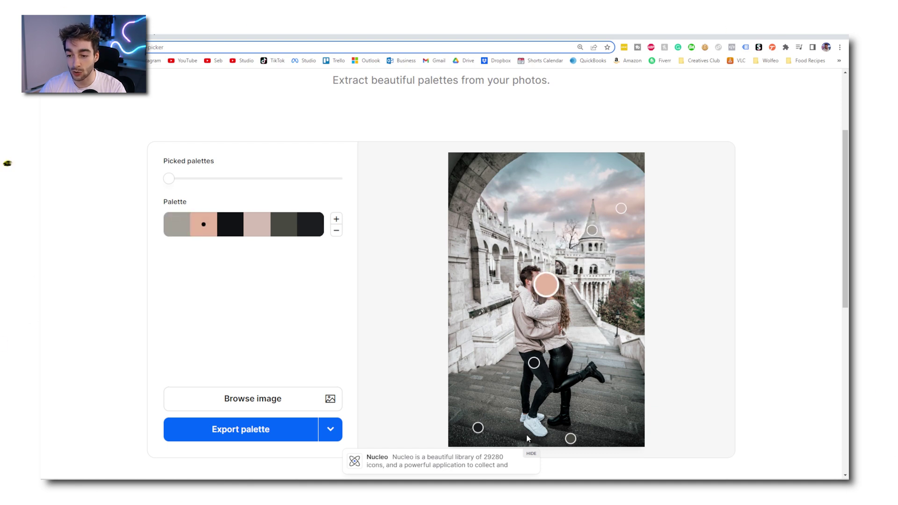
left_click_drag(533, 363, 563, 358)
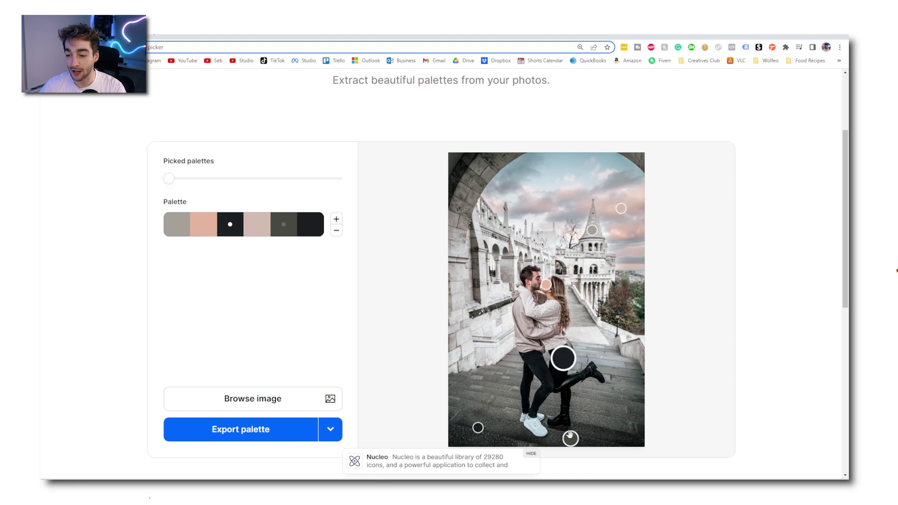
mouse_move(570, 439)
left_mouse_down()
mouse_move(512, 381)
mouse_move(490, 385)
left_mouse_up()
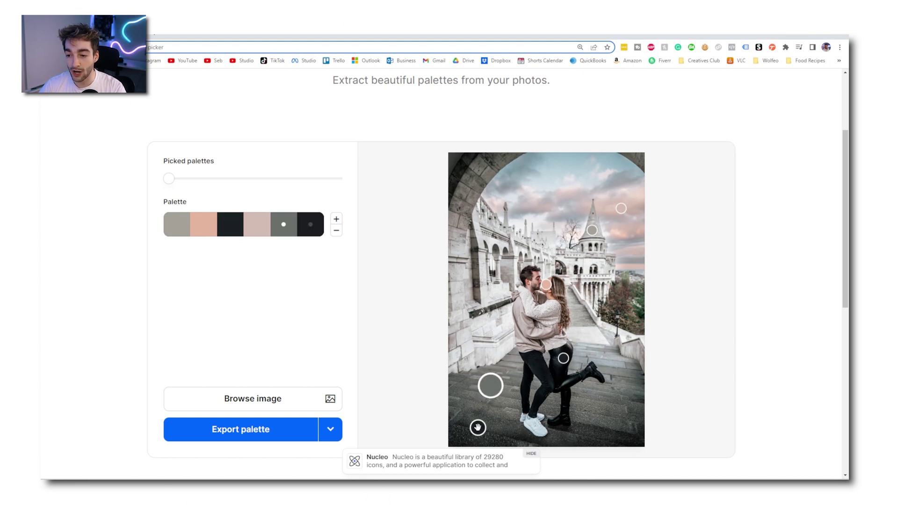
left_click_drag(477, 427, 612, 305)
mouse_move(621, 209)
left_mouse_down()
mouse_move(622, 221)
mouse_move(621, 204)
left_mouse_up()
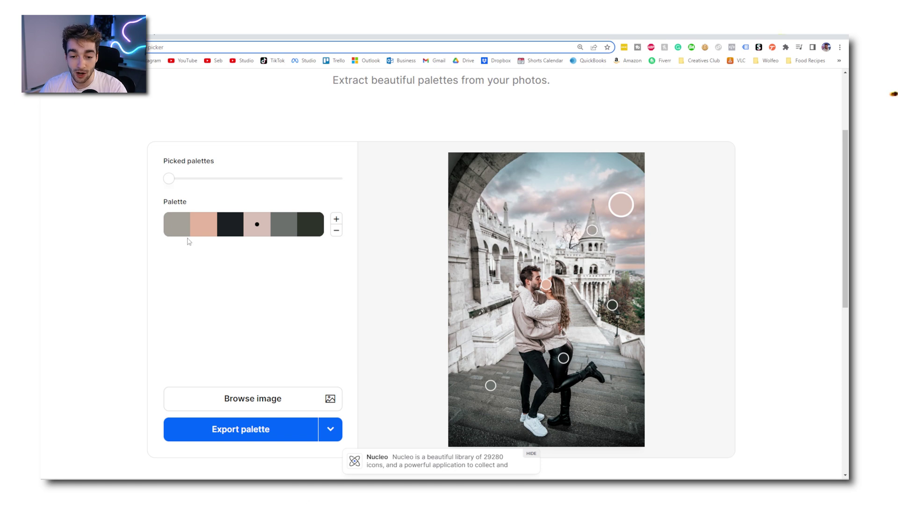
scroll(281, 346, "down", 1)
Step: Export the palette as an image titled 'palette after' and save it as palette after.png
left_click(246, 391)
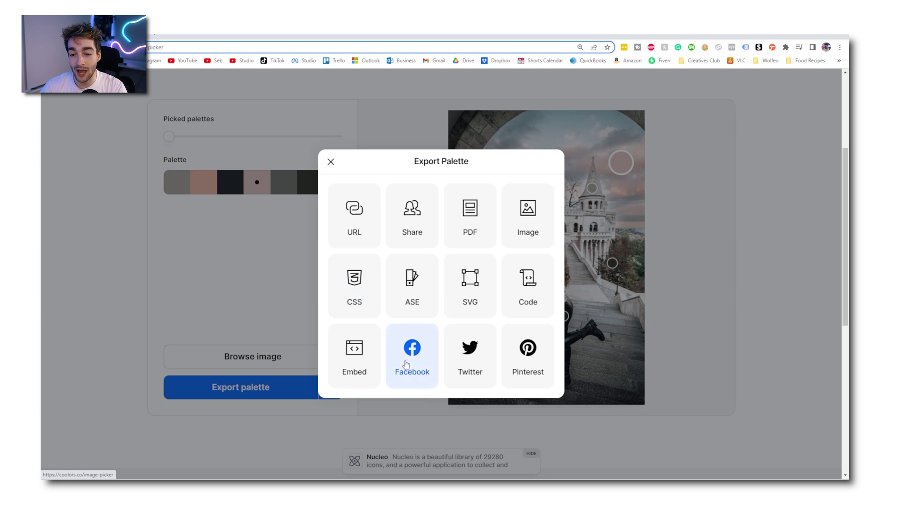
left_click(527, 218)
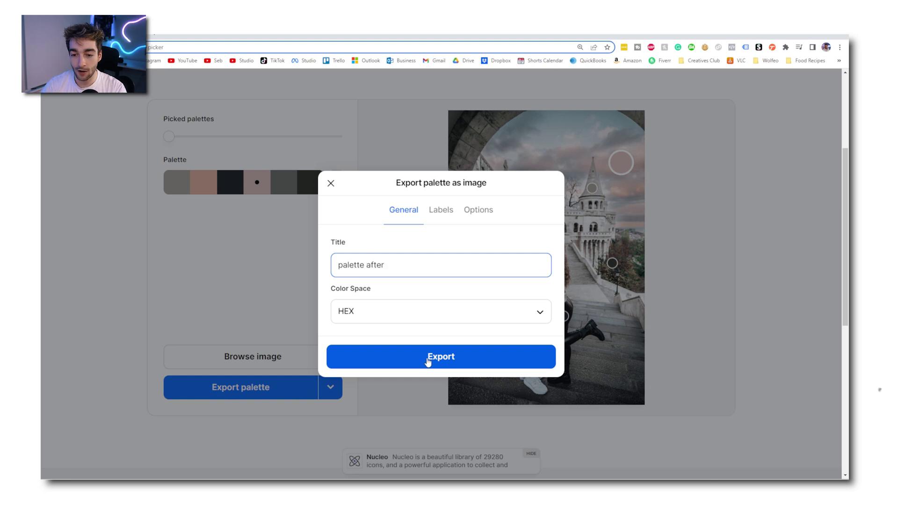
left_click(427, 361)
left_click(446, 359)
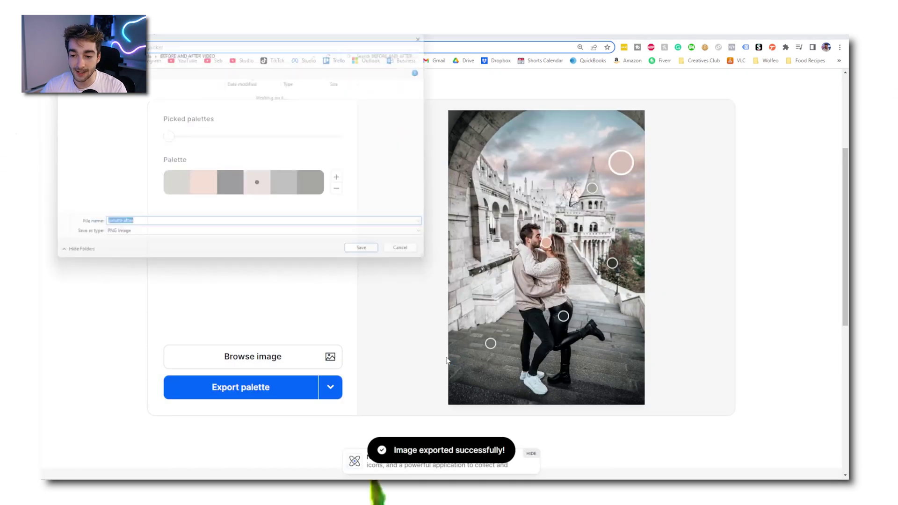
left_click(378, 260)
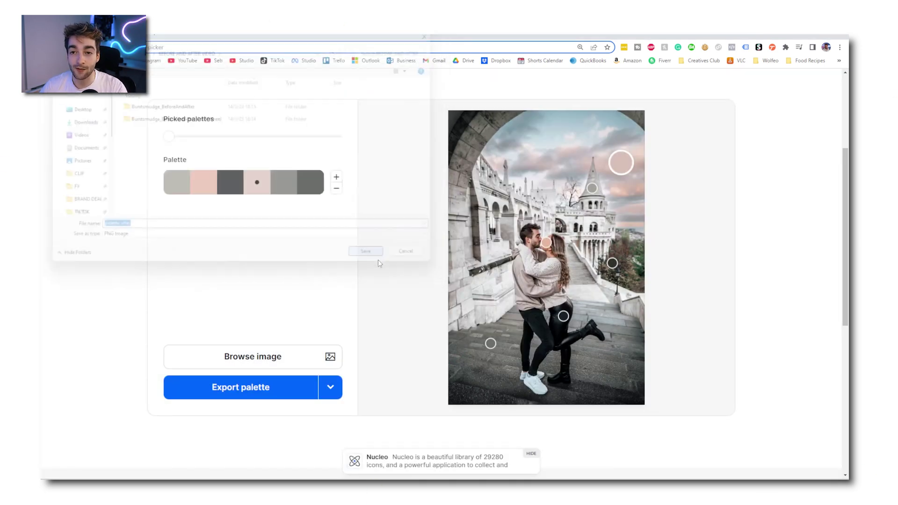
left_click(795, 36)
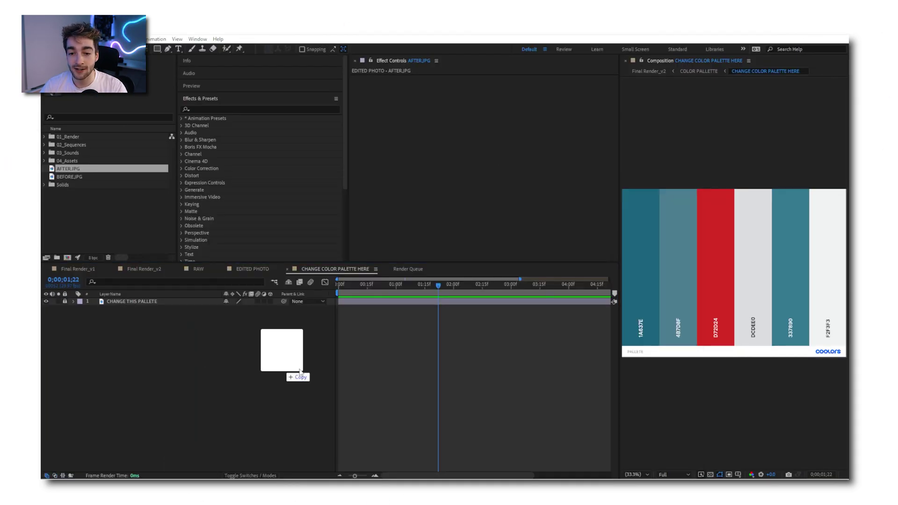
Step: Add palette after.png to the palette comp and preview the new swatches in Final Render_v2
left_click_drag(281, 370, 411, 352)
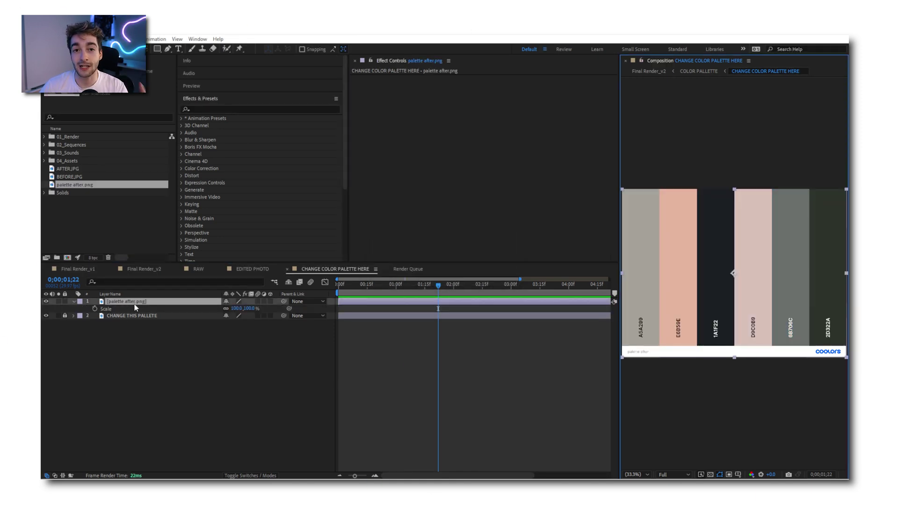
left_click(46, 301)
left_click(144, 269)
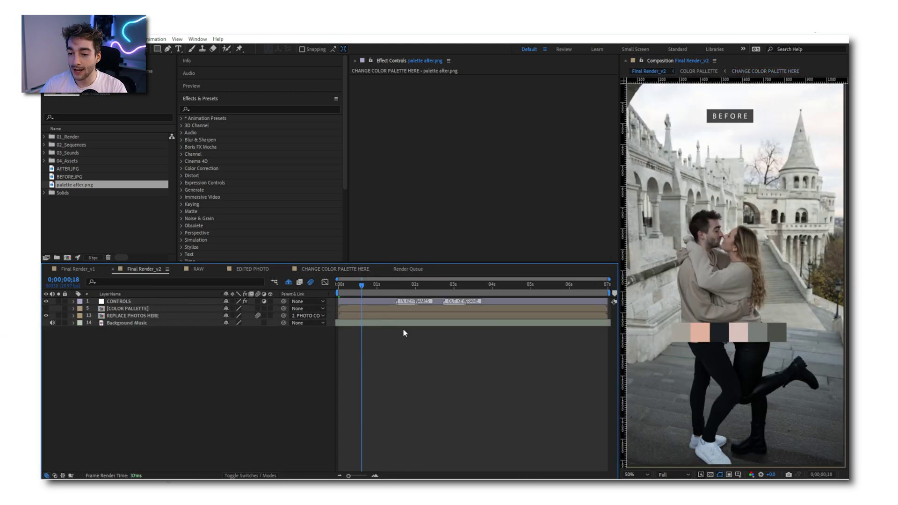
left_click(338, 287)
key("space")
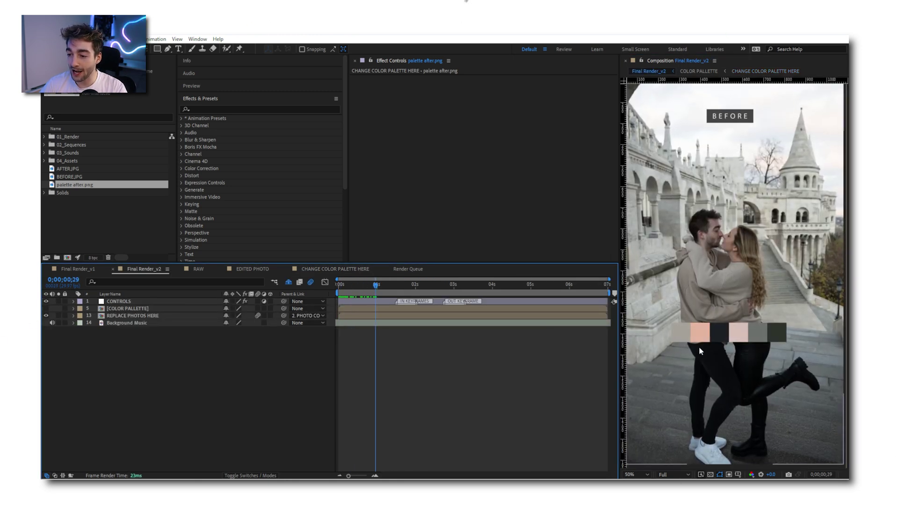
left_click_drag(383, 286, 438, 285)
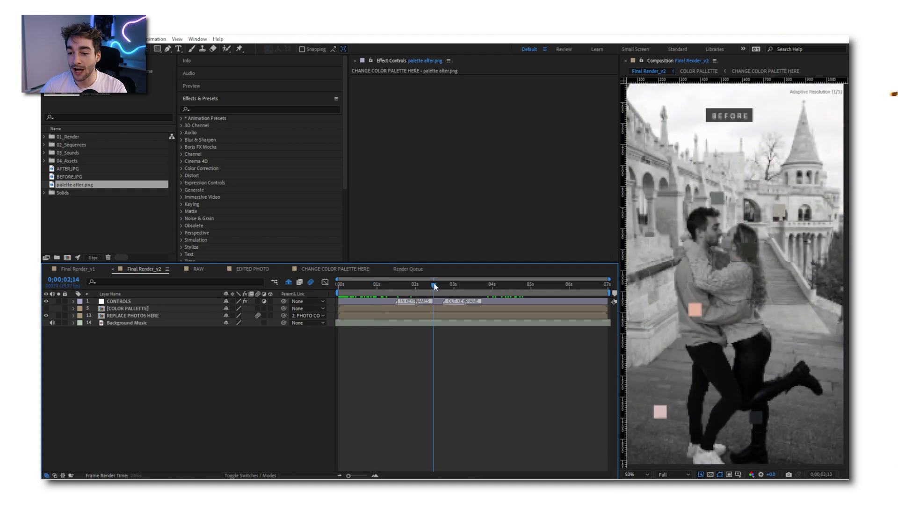
Step: Expand the CONTROLS layer, scrub the swatch animation, and select the Color 1 effect
left_click(133, 301)
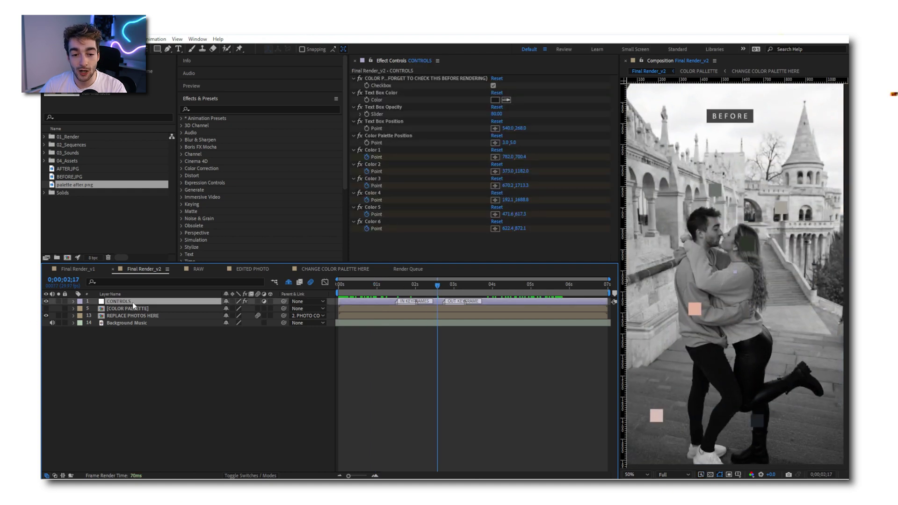
left_click(74, 301)
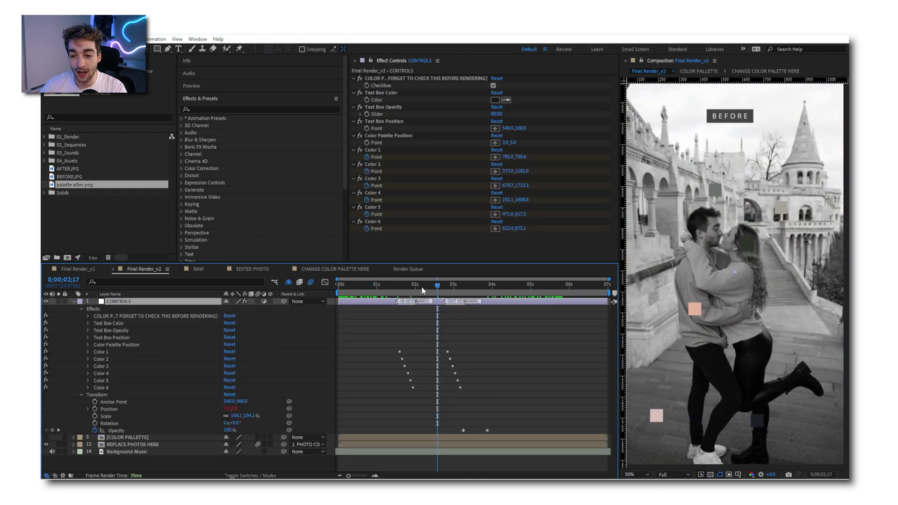
key("Page_Up")
key("Page_Up")
key("Page_Up")
key("Page_Up")
key("Page_Up")
key("Page_Up")
key("Page_Up")
key("Page_Up")
key("Page_Up")
key("Page_Up")
key("Page_Up")
key("Page_Up")
key("Page_Up")
key("Page_Up")
key("Page_Up")
key("Page_Up")
key("Page_Up")
key("Page_Up")
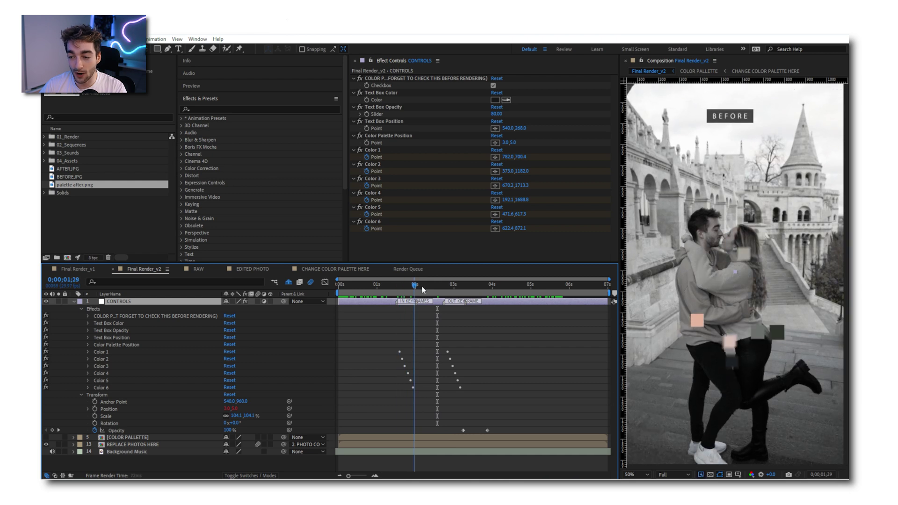
left_click_drag(423, 290, 448, 299)
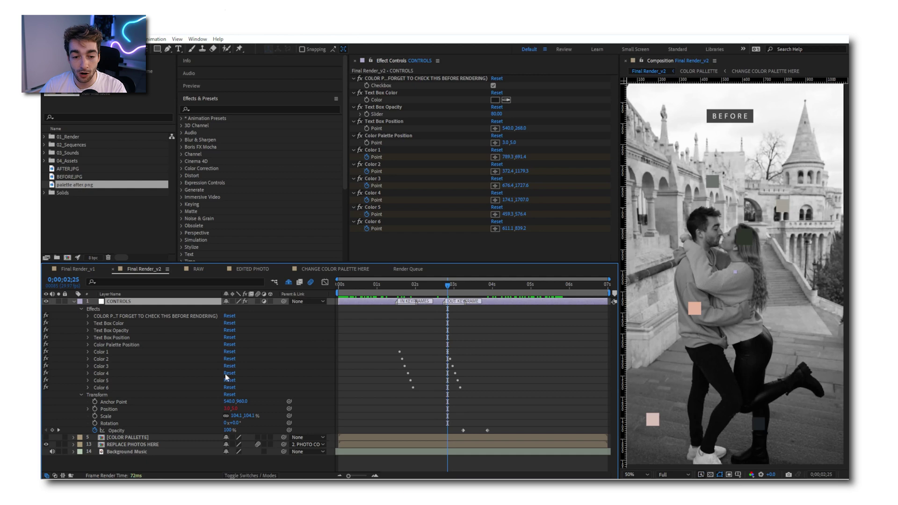
left_click(99, 353)
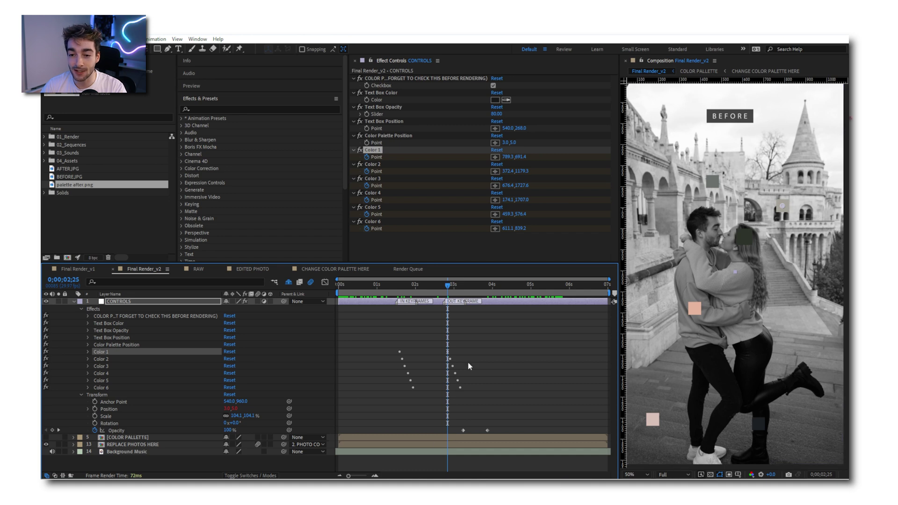
mouse_move(417, 477)
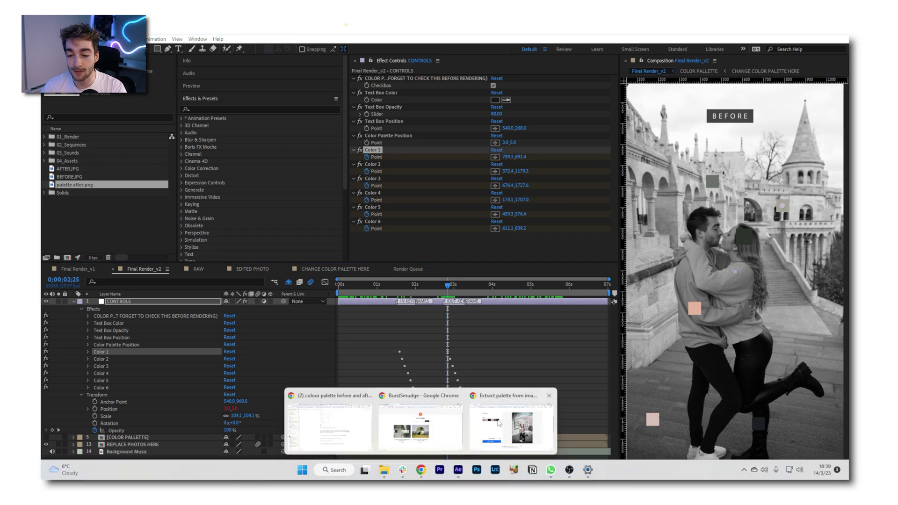
left_click(499, 423)
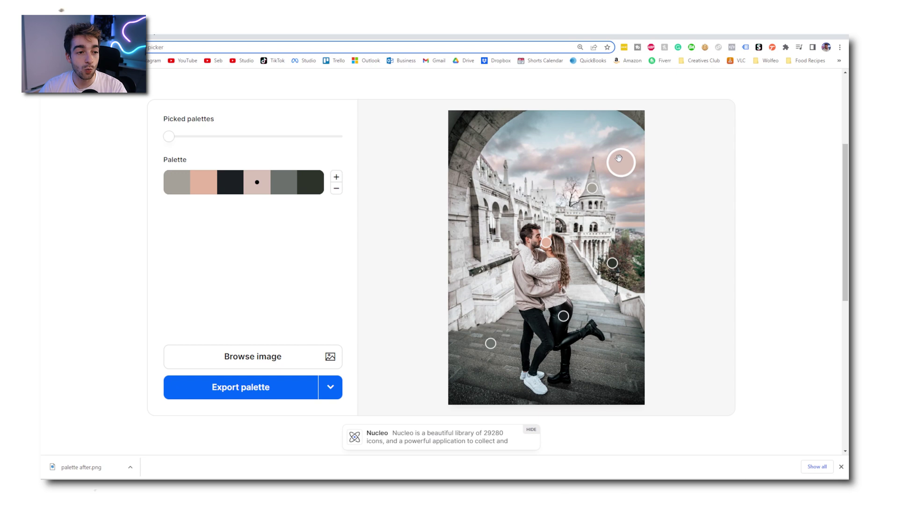
left_click(177, 187)
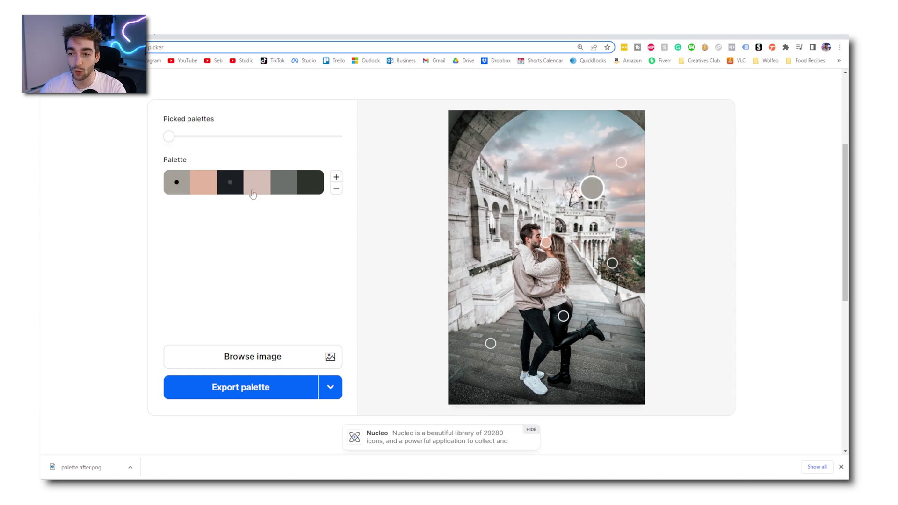
key("alt+Tab")
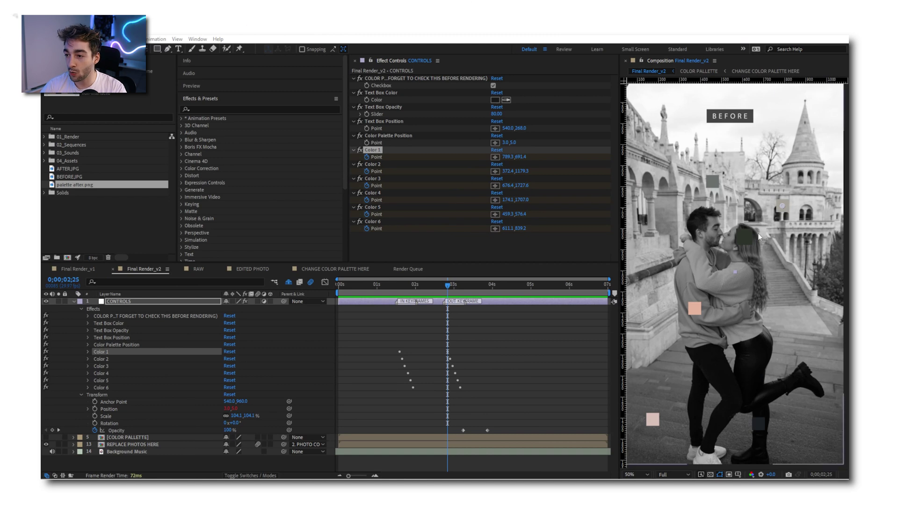
Step: Move the Color 1 point onto the castle tower, then select Color 2
left_click(150, 347)
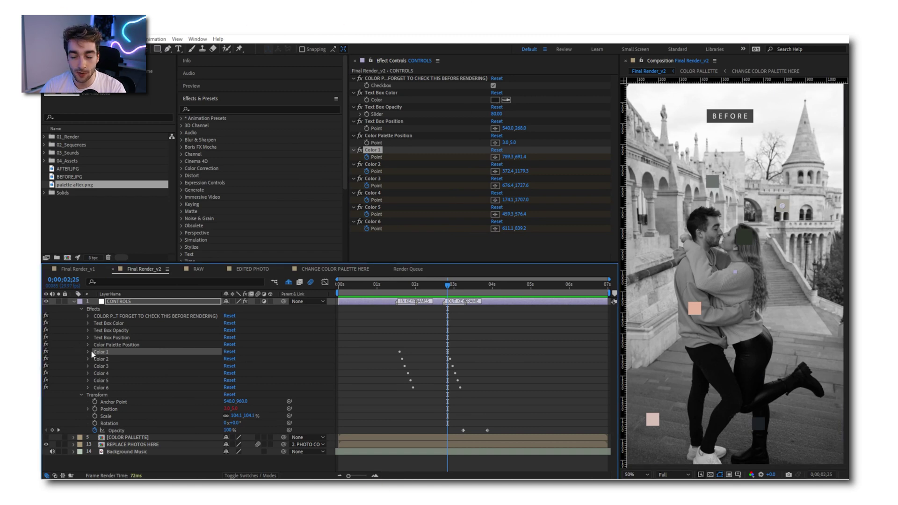
left_click_drag(784, 208, 800, 160)
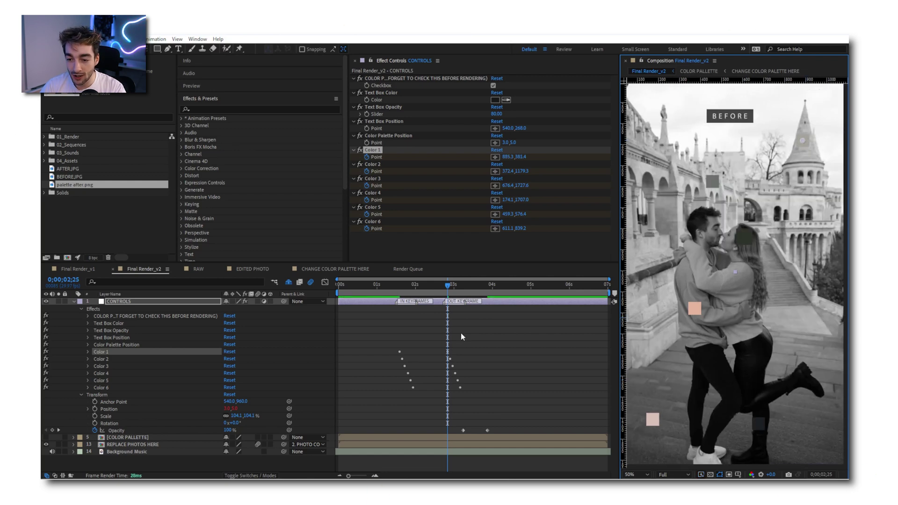
left_click(450, 284)
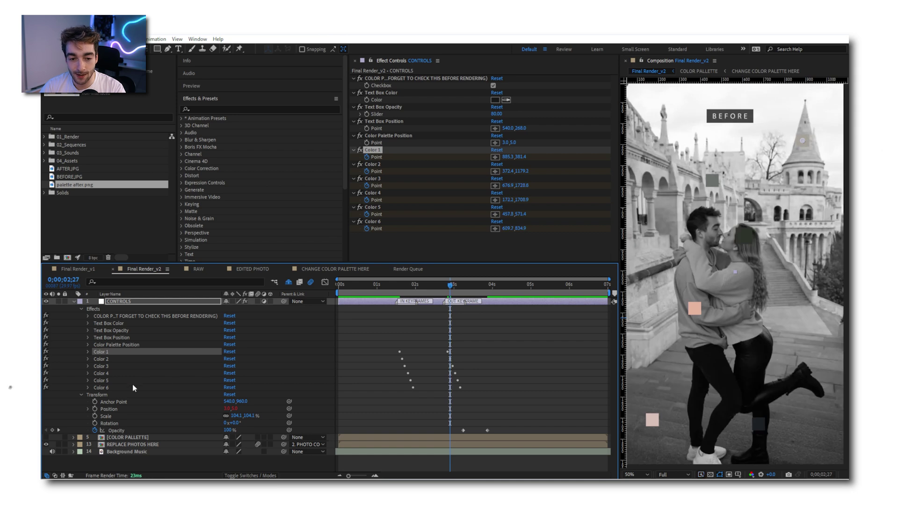
left_click(104, 360)
left_click(452, 285)
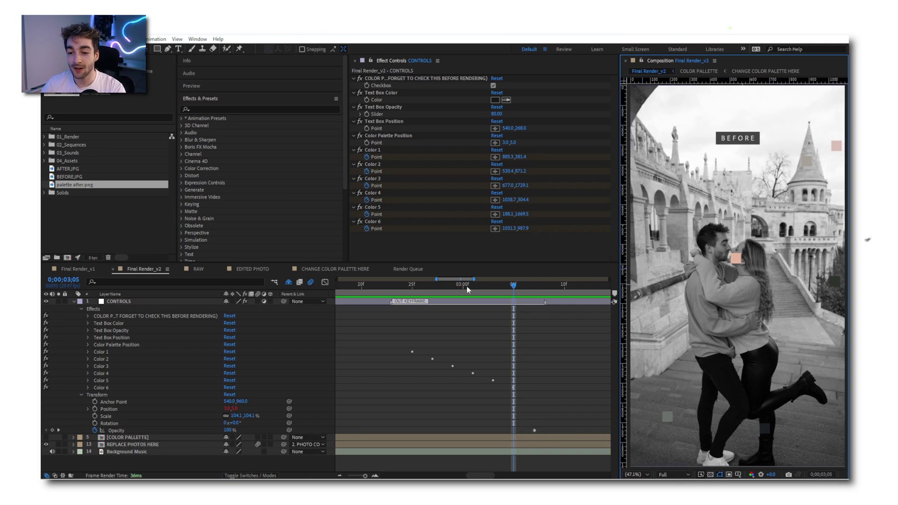
Step: Preview the full 0–7 s swatch animation from the start, then reveal the hidden shy layers
left_click_drag(467, 288, 331, 285)
key("semicolon")
key("space")
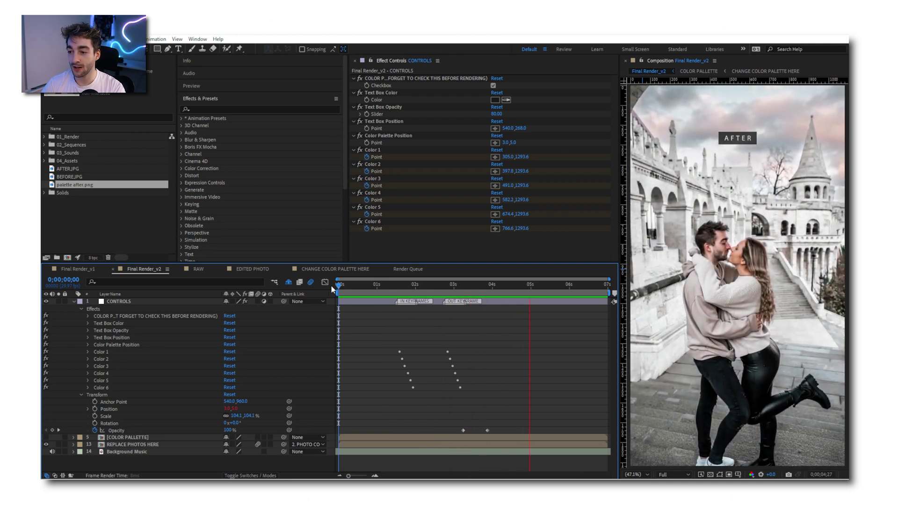
key("space")
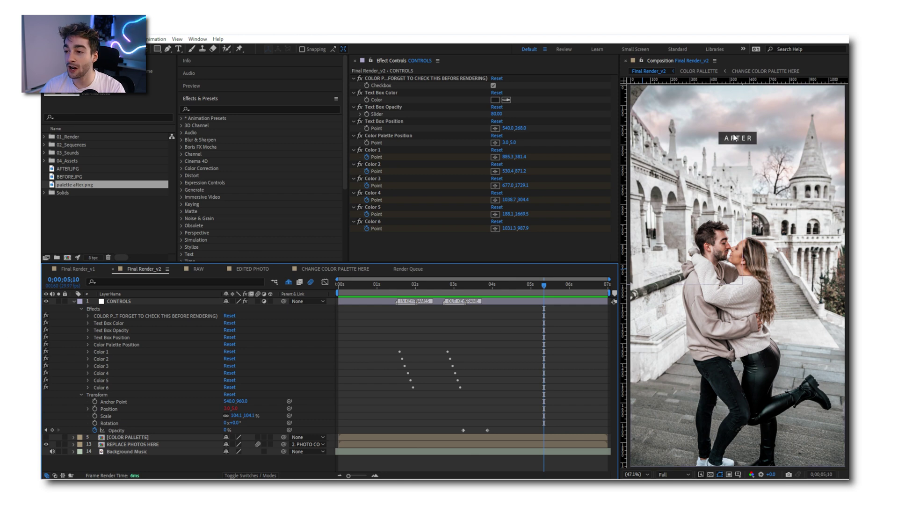
left_click(289, 282)
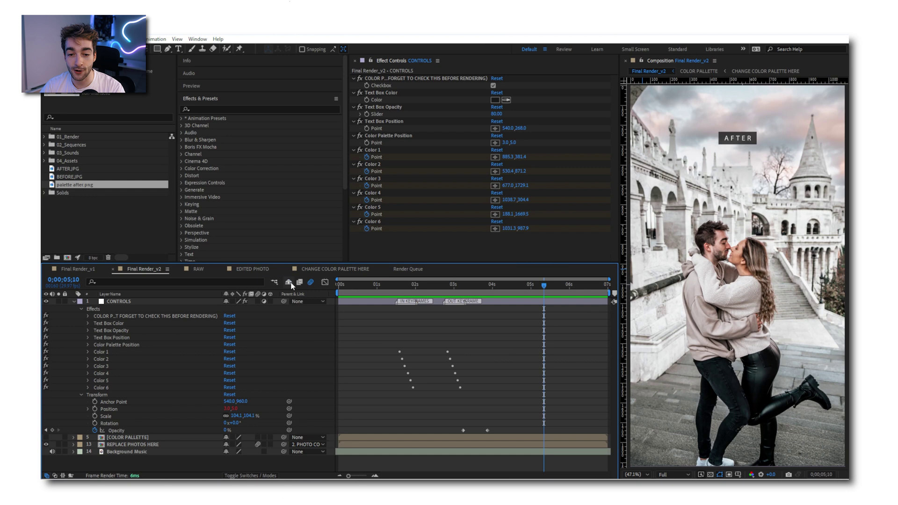
Step: Collapse the CONTROLS layer's properties and switch on the Background Music layer's audio
scroll(122, 435, "down", 1)
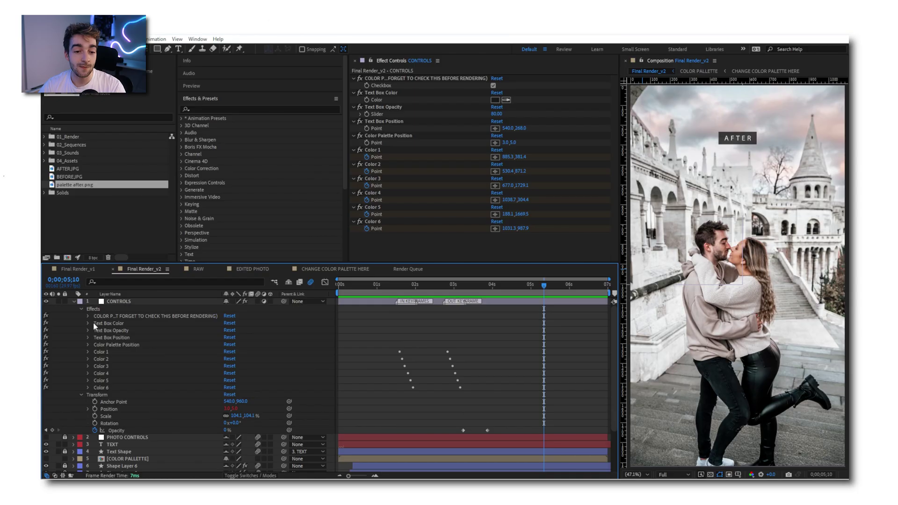
left_click(73, 301)
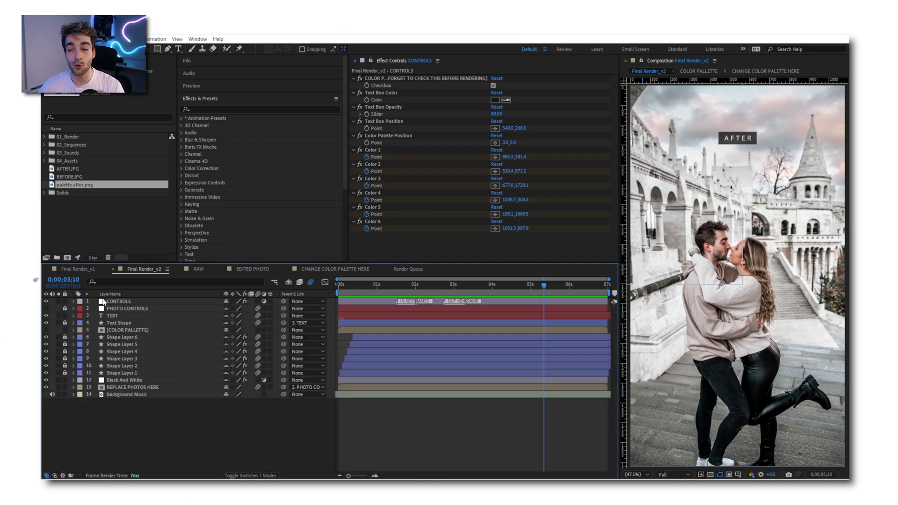
left_click(53, 394)
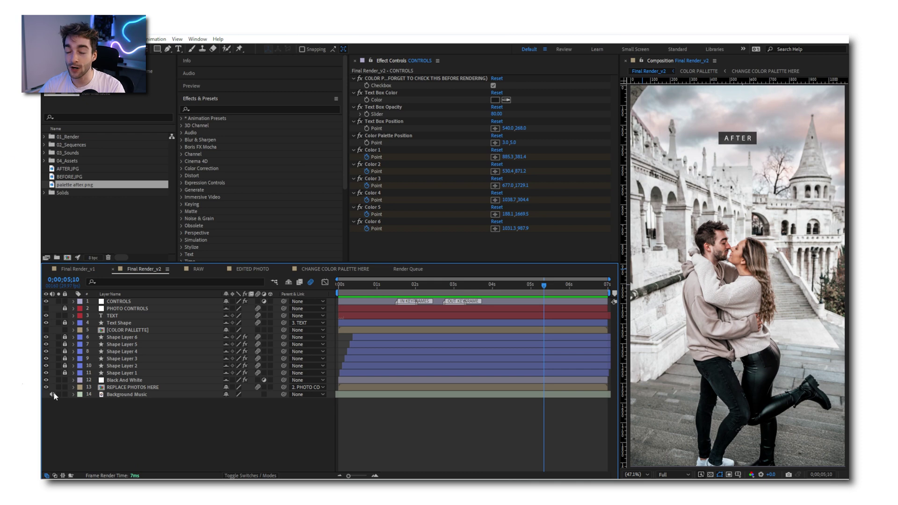